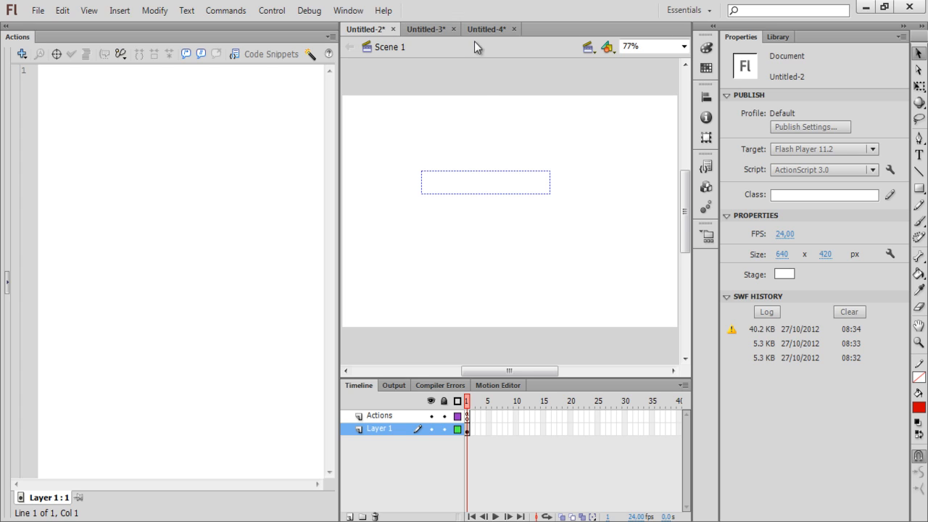
# - Test-run the Untitled-2 countdown movie and close its Flash Player preview
pyautogui.click(493, 193)
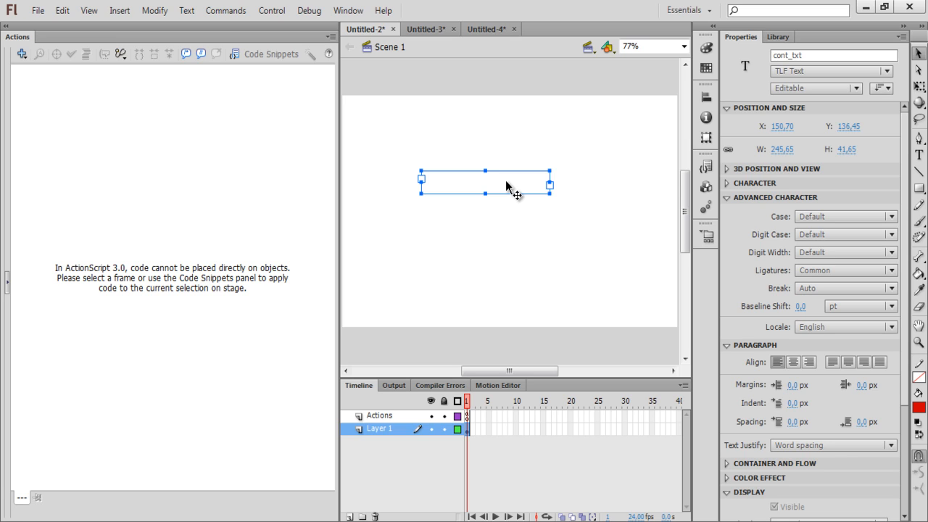
pyautogui.hotkey('ctrl', 'Return')
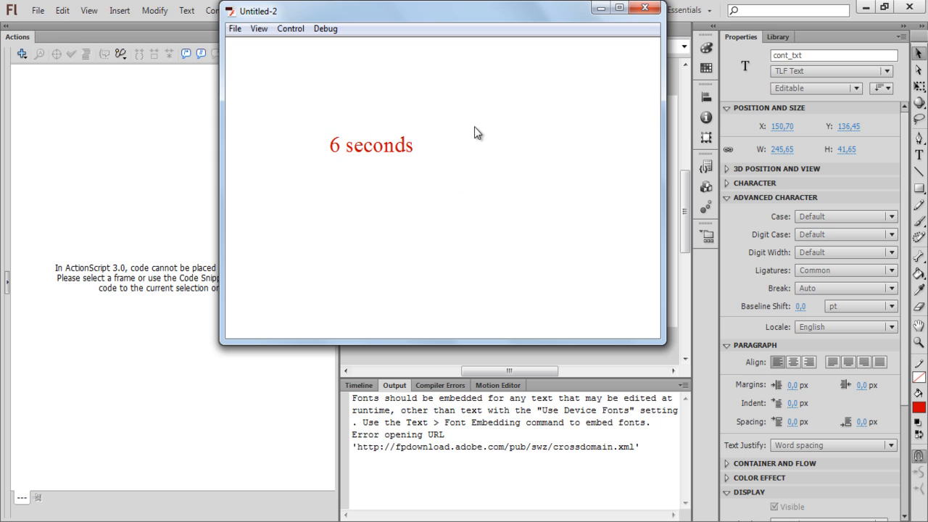
pyautogui.click(645, 8)
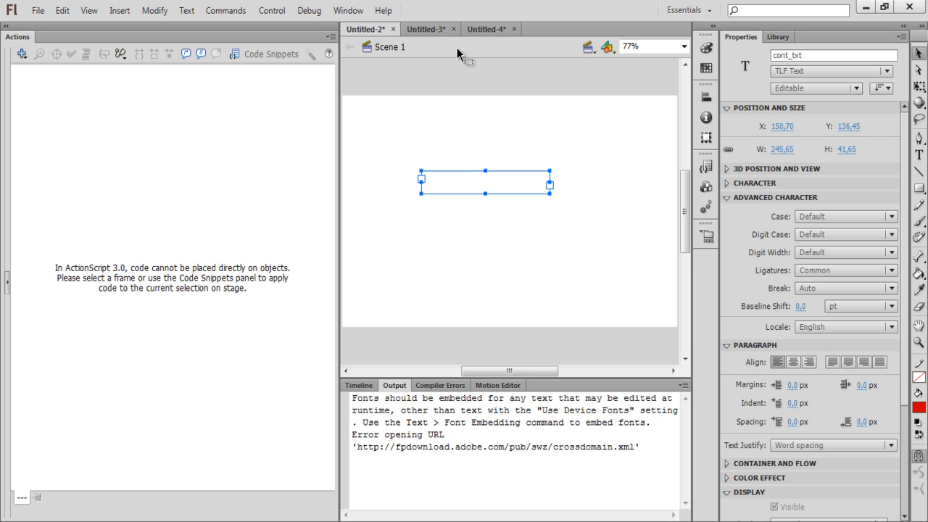
# - Preview the Untitled-3 countdown timer, close it, and switch to the Untitled-4 document
pyautogui.click(432, 29)
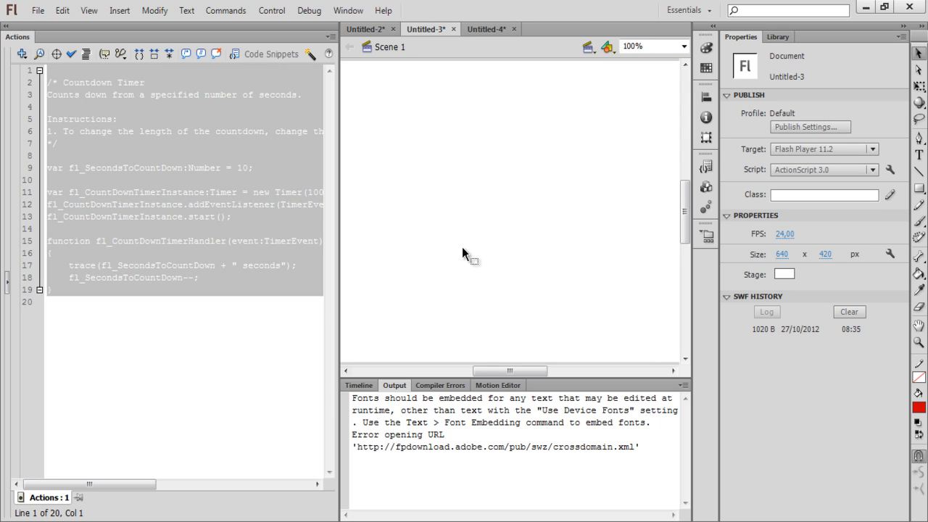
pyautogui.hotkey('ctrl', 'Return')
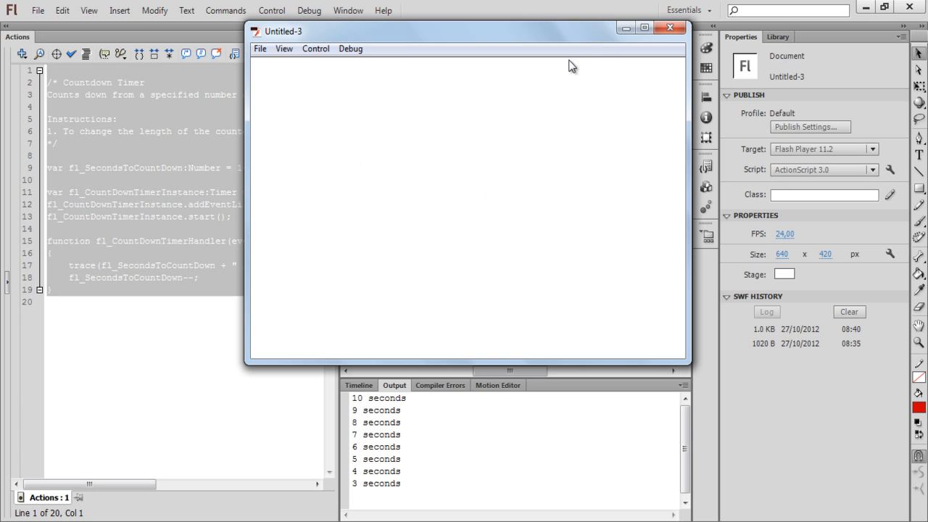
pyautogui.click(668, 27)
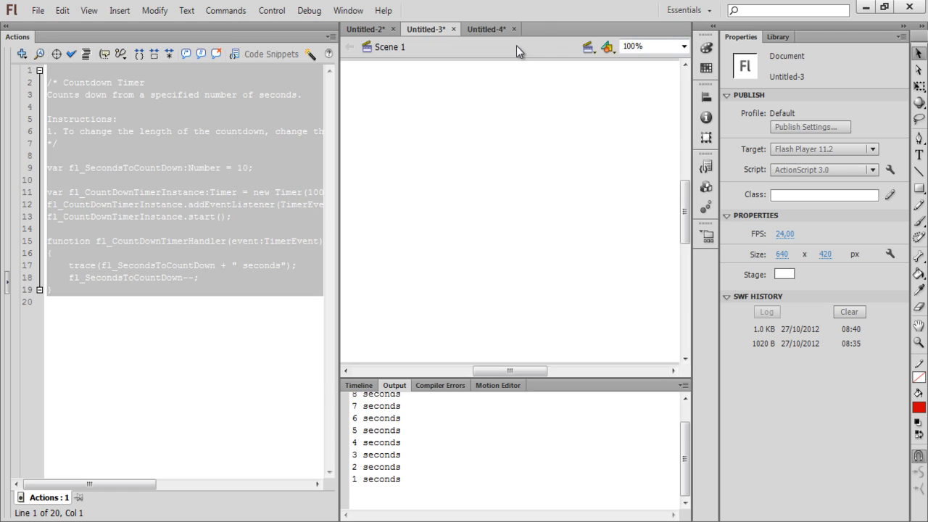
pyautogui.click(479, 32)
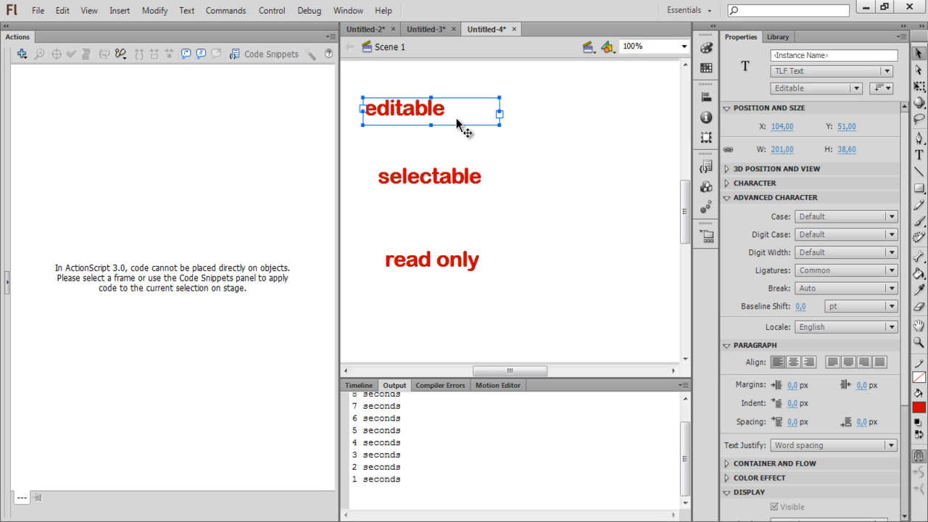
# - Test the movie and overwrite the word 'editable' with a person's full name
pyautogui.hotkey('ctrl', 'Return')
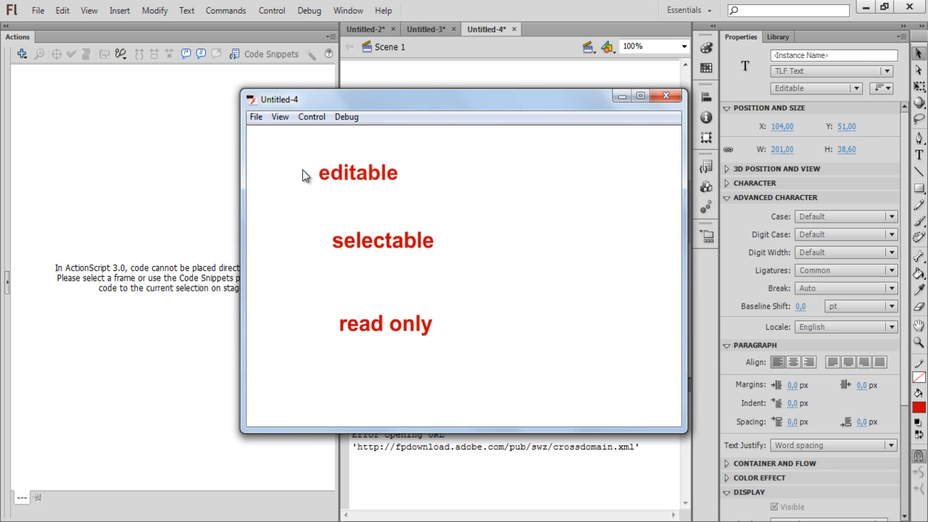
pyautogui.click(369, 174)
pyautogui.moveTo(396, 173); pyautogui.dragTo(272, 180)
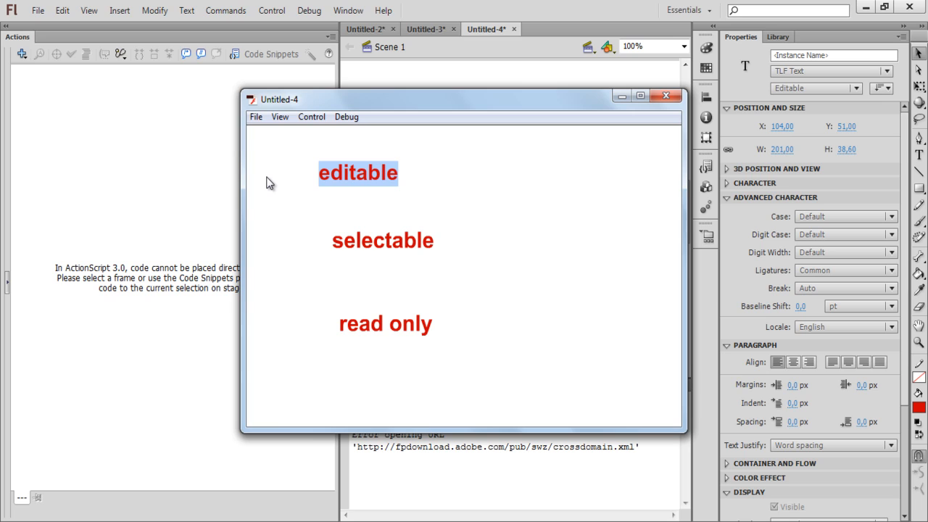
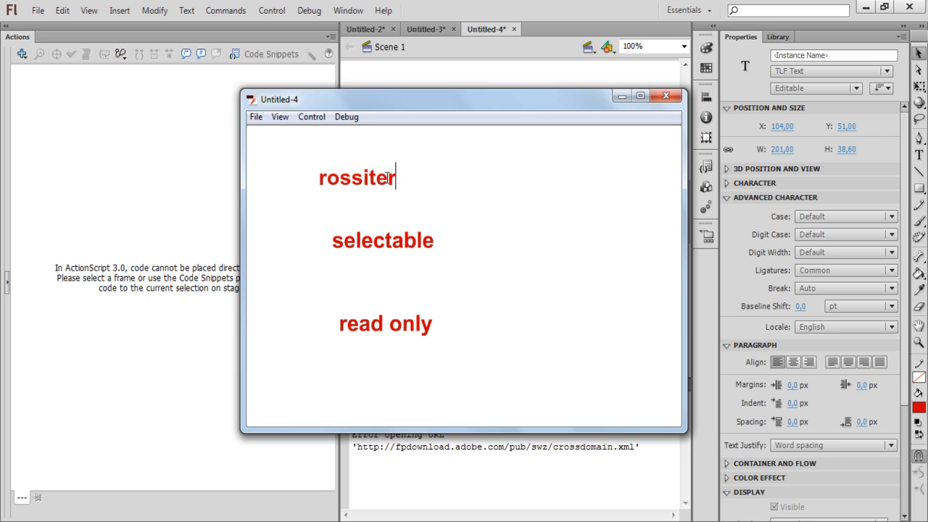
# - Highlight the typed surname and part of 'selectable' to confirm the text is selectable
pyautogui.moveTo(402, 178); pyautogui.dragTo(292, 177)
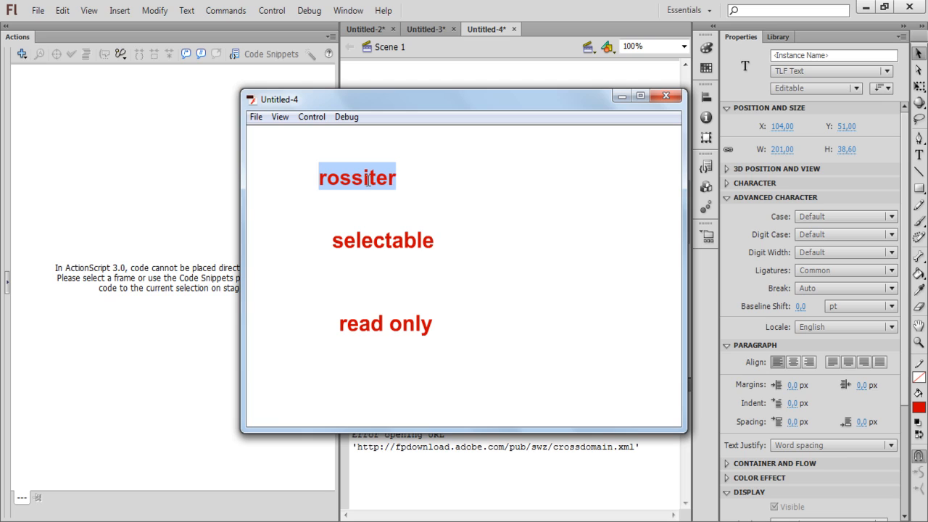
pyautogui.moveTo(435, 245); pyautogui.dragTo(327, 241)
pyautogui.hotkey('ctrl', 'c')
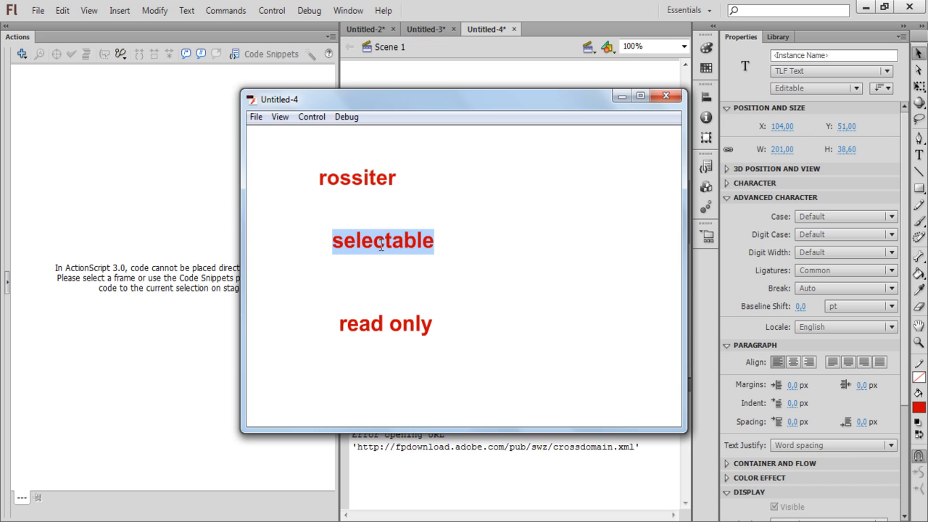
pyautogui.press('super')
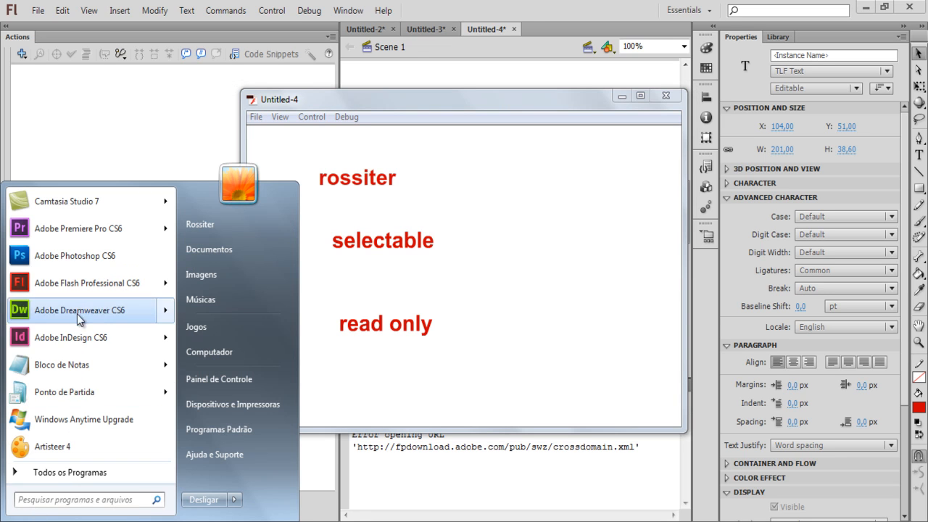
# - Paste the copied word 'selectable' into a new Notepad document, then close the movie preview
pyautogui.click(69, 366)
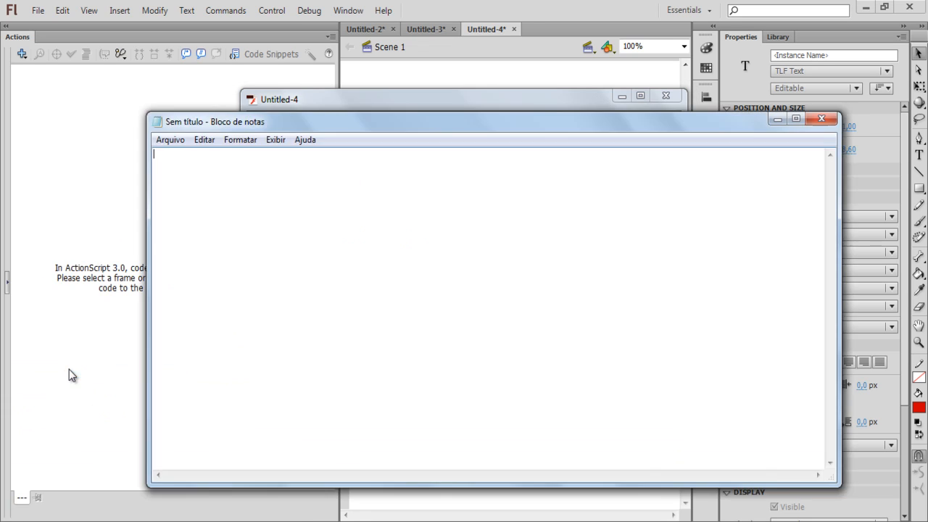
pyautogui.hotkey('ctrl', 'v')
pyautogui.click(779, 119)
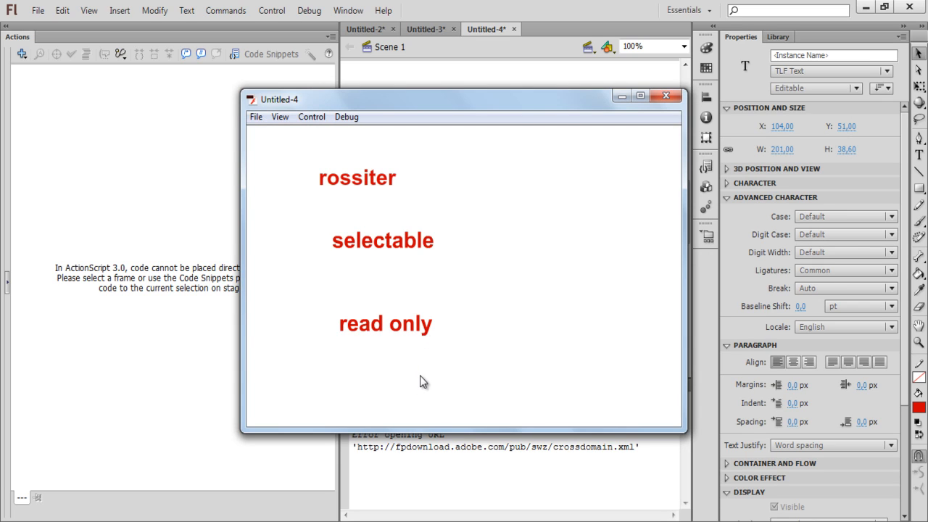
pyautogui.click(667, 96)
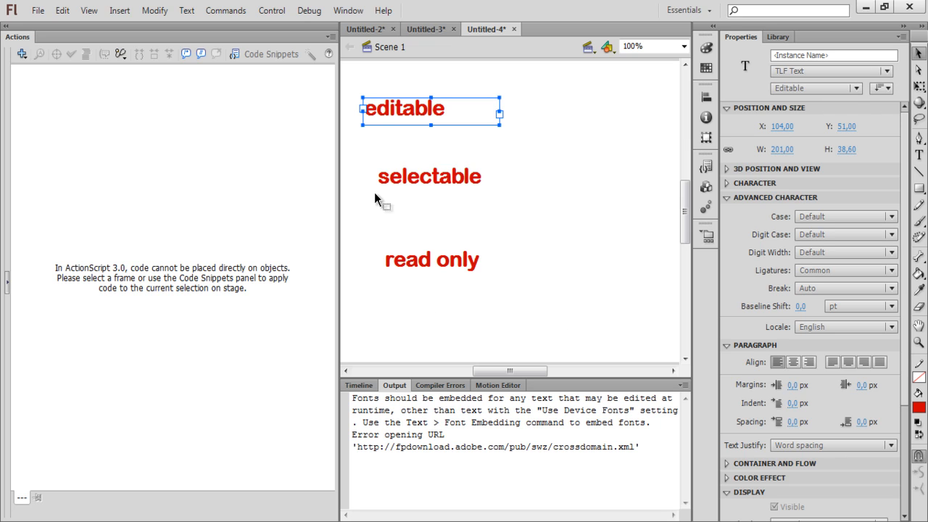
# - Delete all three text fields from the Untitled-4 stage and reset the Essentials workspace
pyautogui.moveTo(569, 321); pyautogui.dragTo(351, 79)
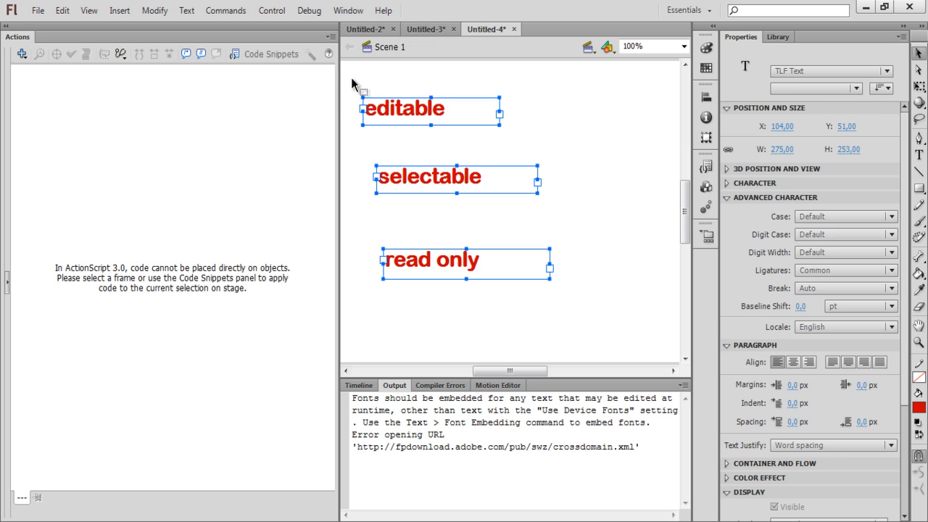
pyautogui.press('Delete')
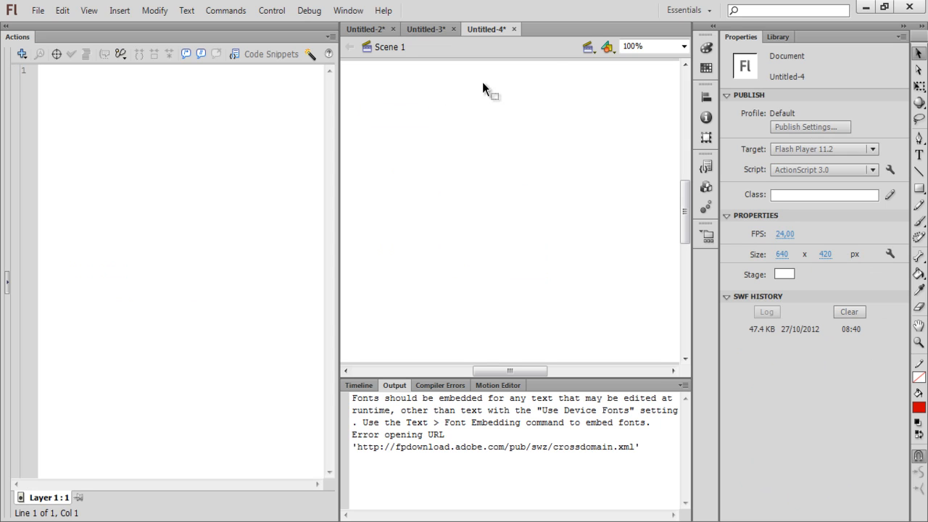
pyautogui.click(689, 12)
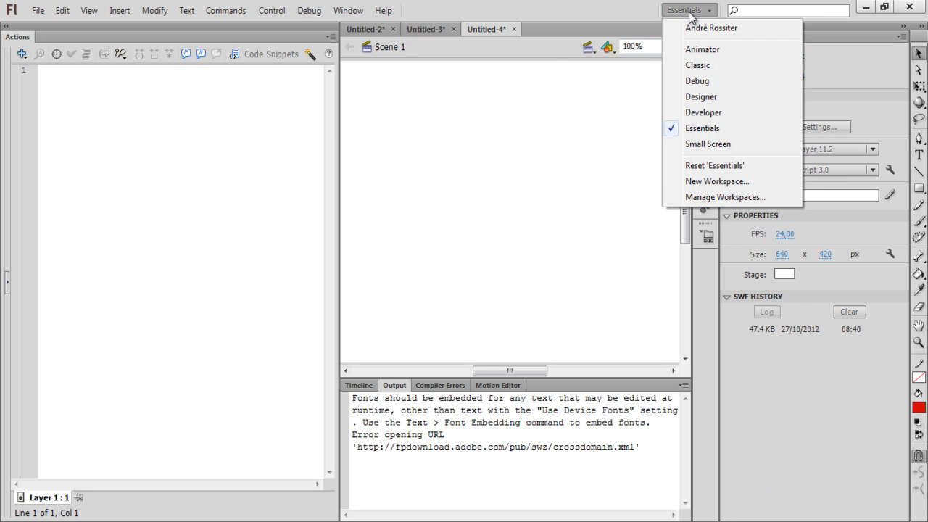
pyautogui.click(726, 168)
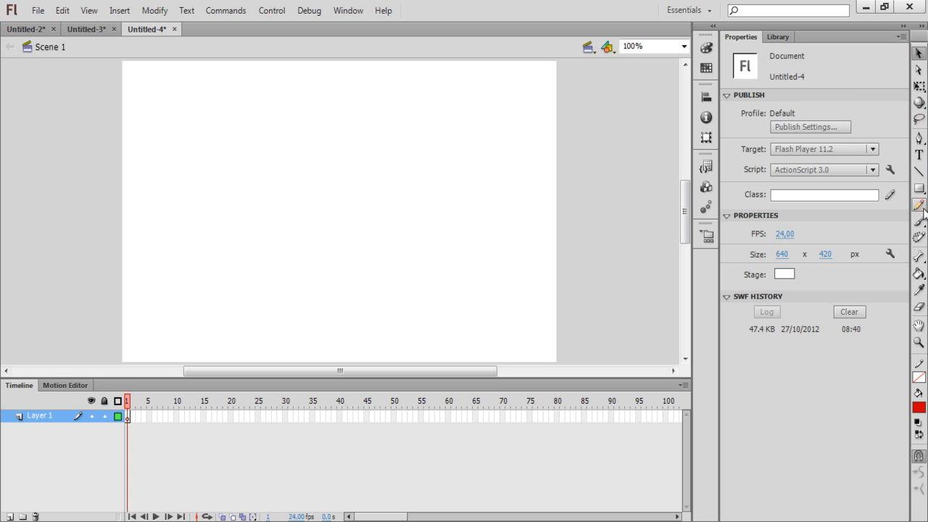
# - Choose the Text tool with TLF Text as the engine and Editable as the type
pyautogui.click(919, 158)
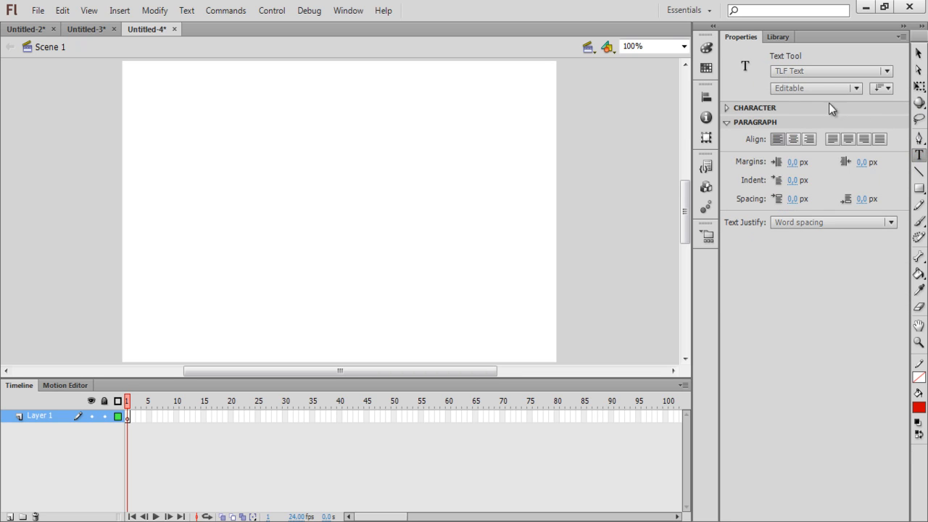
pyautogui.click(888, 71)
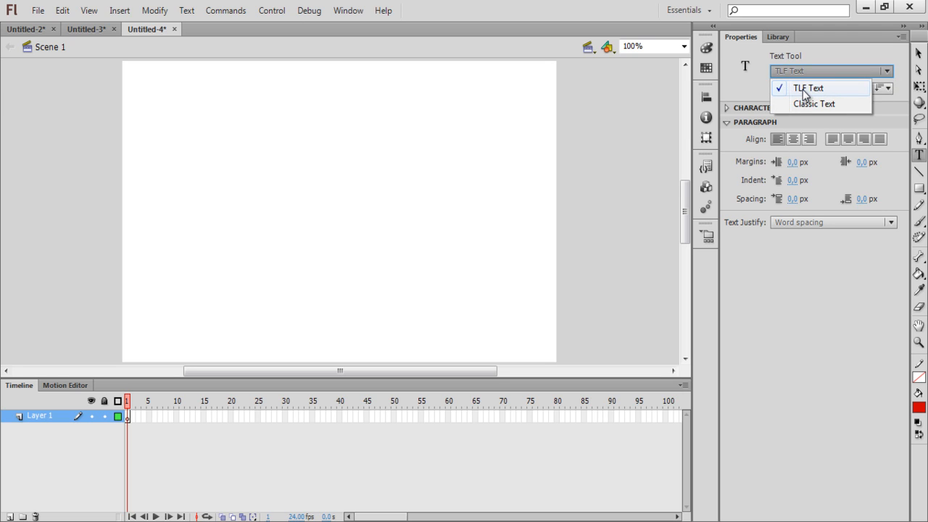
pyautogui.click(887, 72)
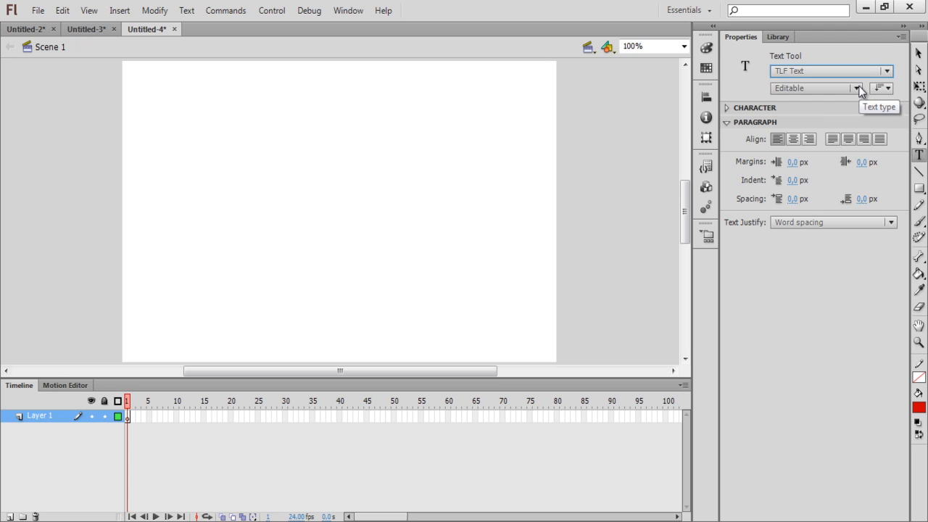
pyautogui.click(858, 87)
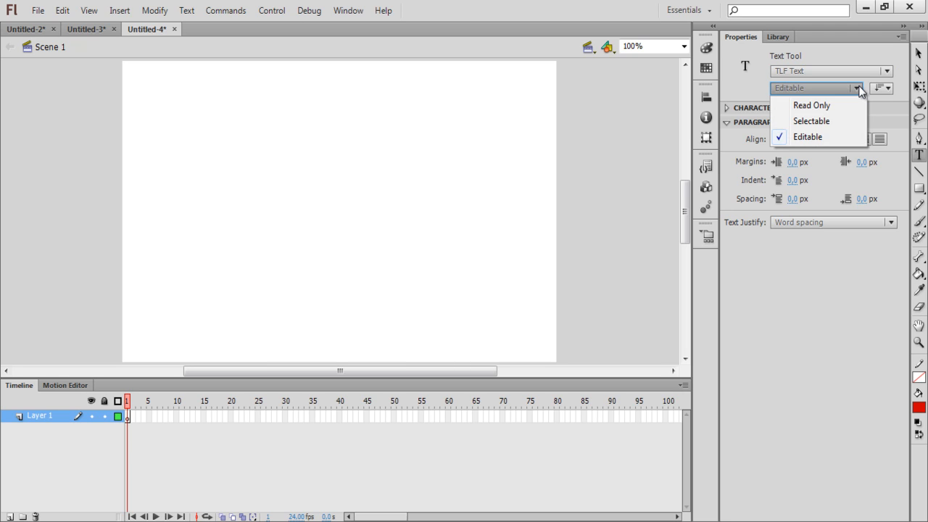
pyautogui.click(858, 88)
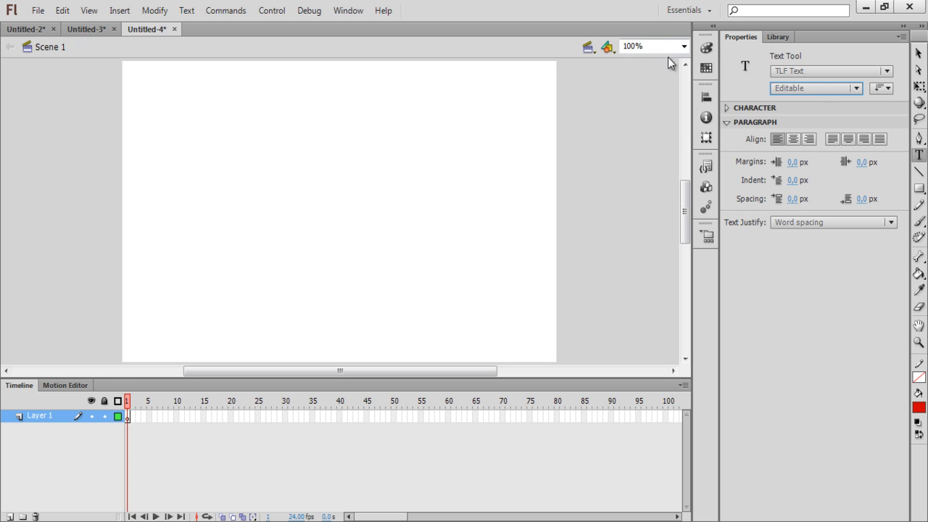
# - Draw a TLF text box near the top-left reading 'editable', ending with Horizontal orientation
pyautogui.moveTo(150, 81); pyautogui.dragTo(334, 103)
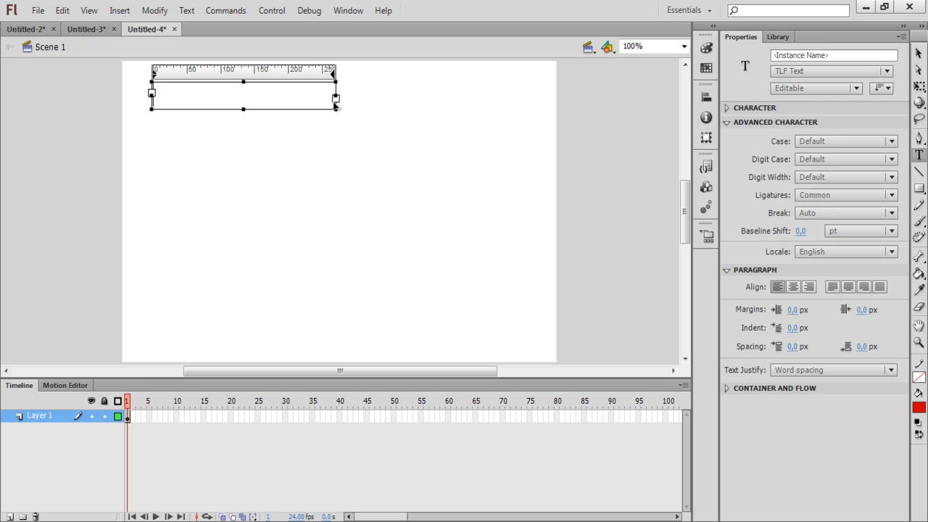
pyautogui.write('editable')
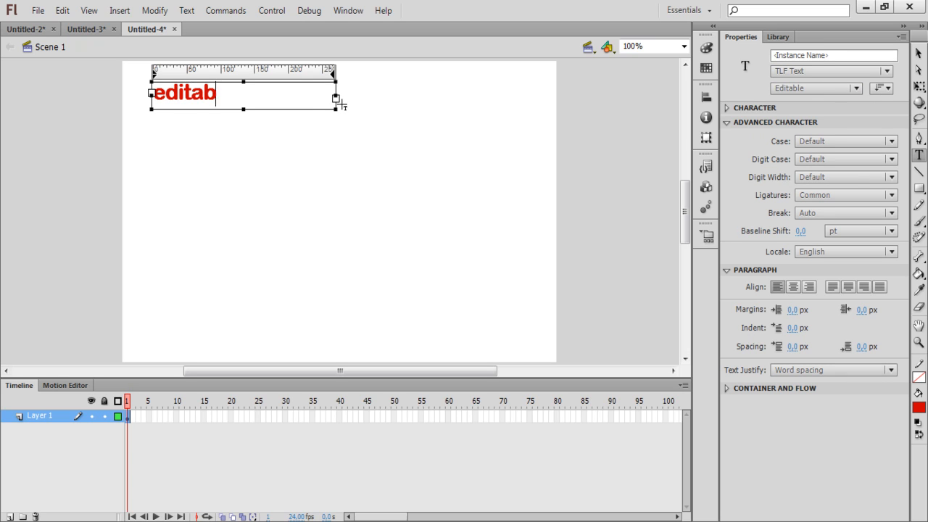
pyautogui.click(883, 88)
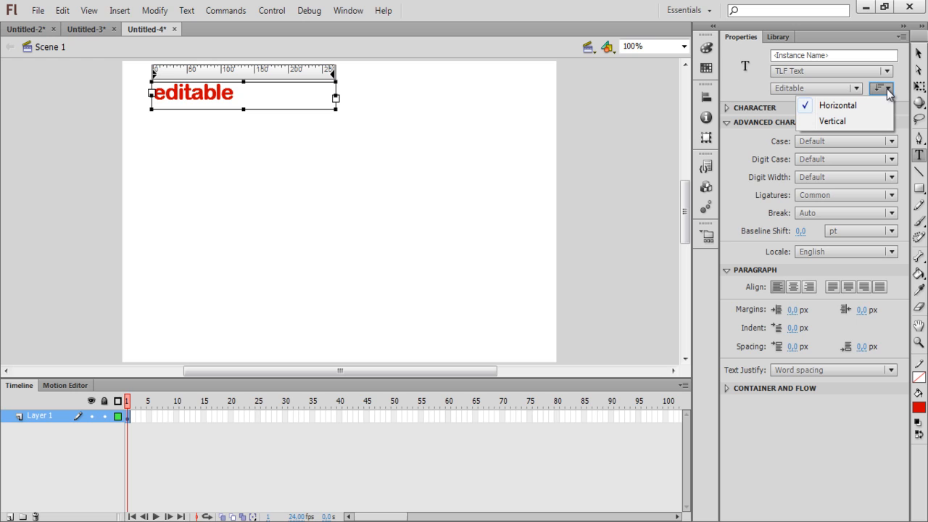
pyautogui.click(846, 123)
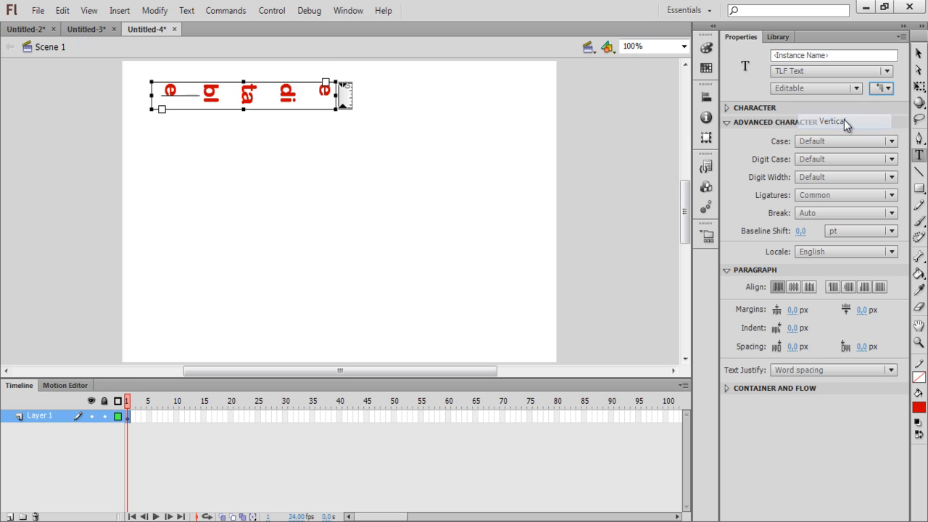
pyautogui.click(891, 88)
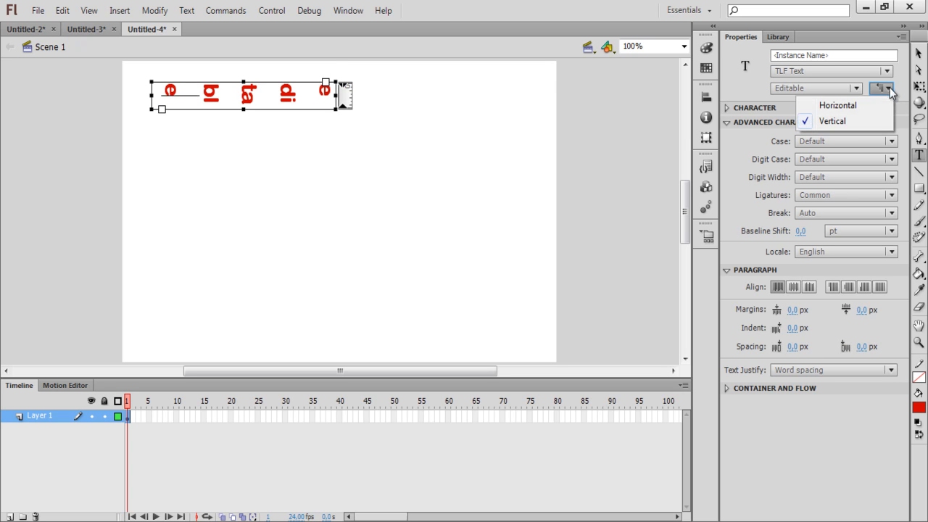
pyautogui.click(859, 108)
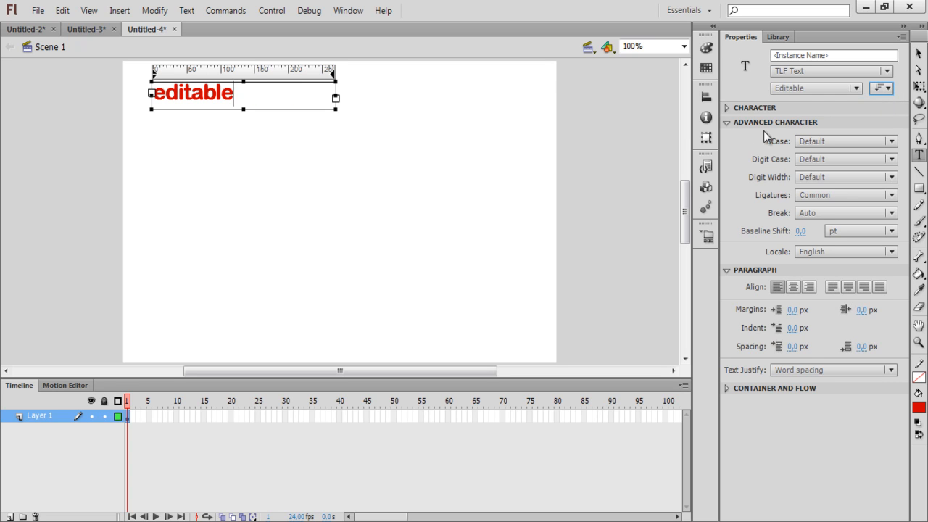
# - Add a second TLF text box below 'editable', set to Selectable, and type 'selectable'
pyautogui.click(733, 110)
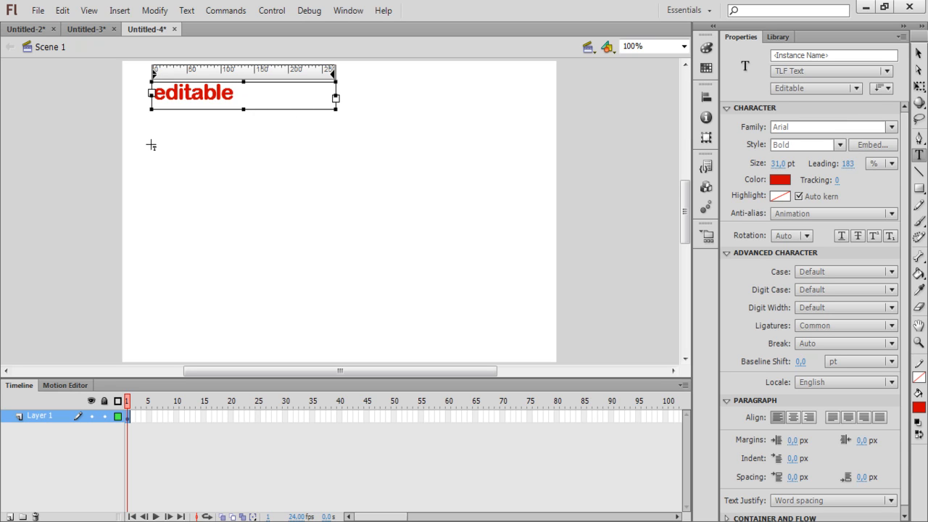
pyautogui.press('Escape')
pyautogui.moveTo(151, 142); pyautogui.dragTo(283, 171)
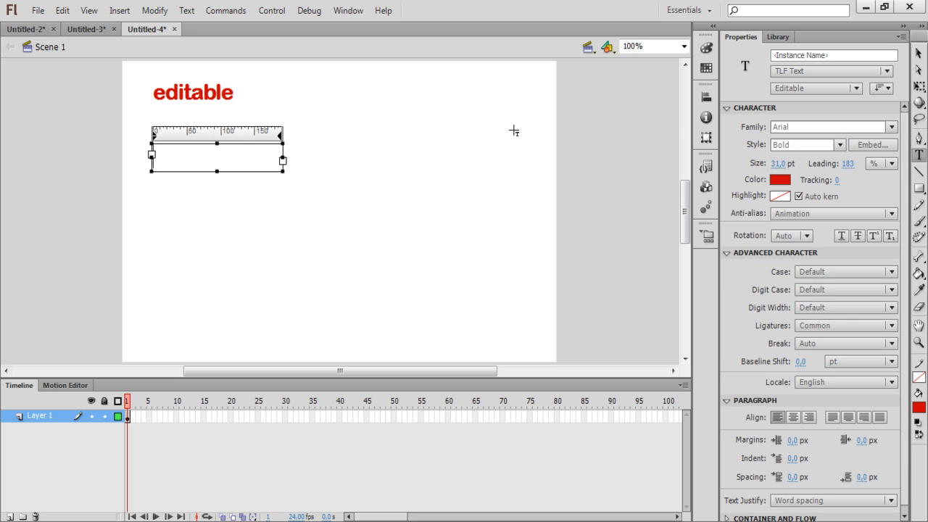
pyautogui.click(854, 88)
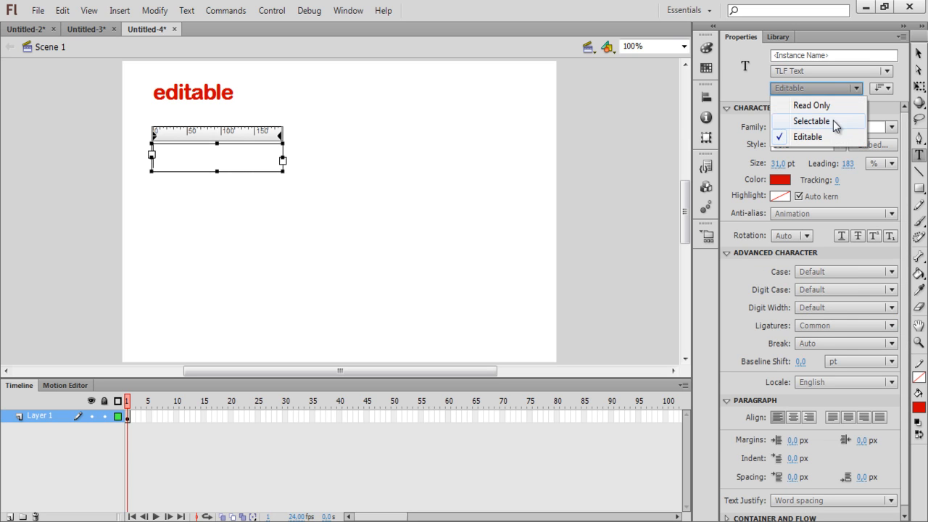
pyautogui.click(810, 121)
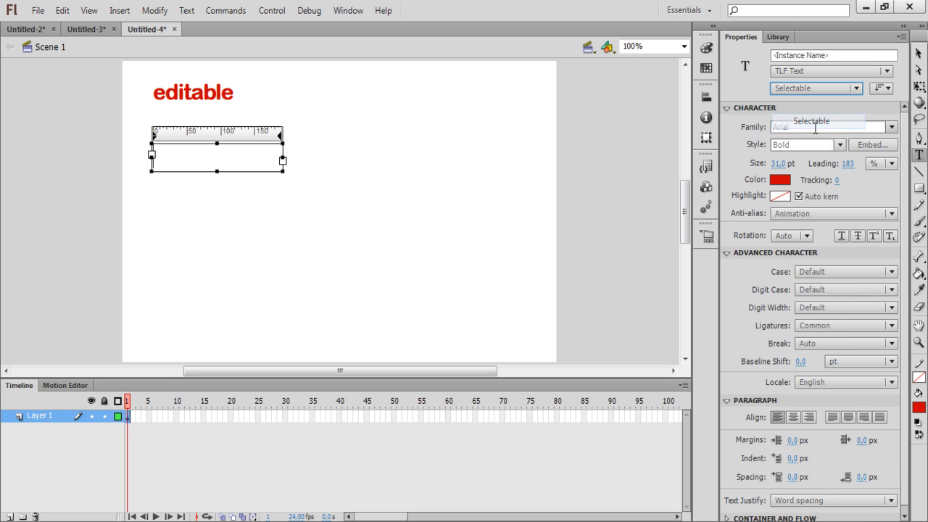
pyautogui.click(236, 158)
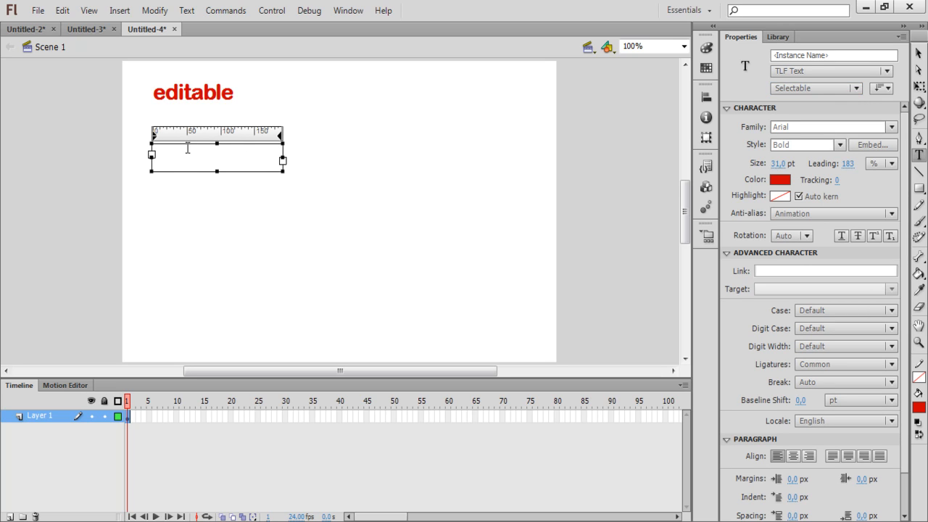
pyautogui.write('selecta')
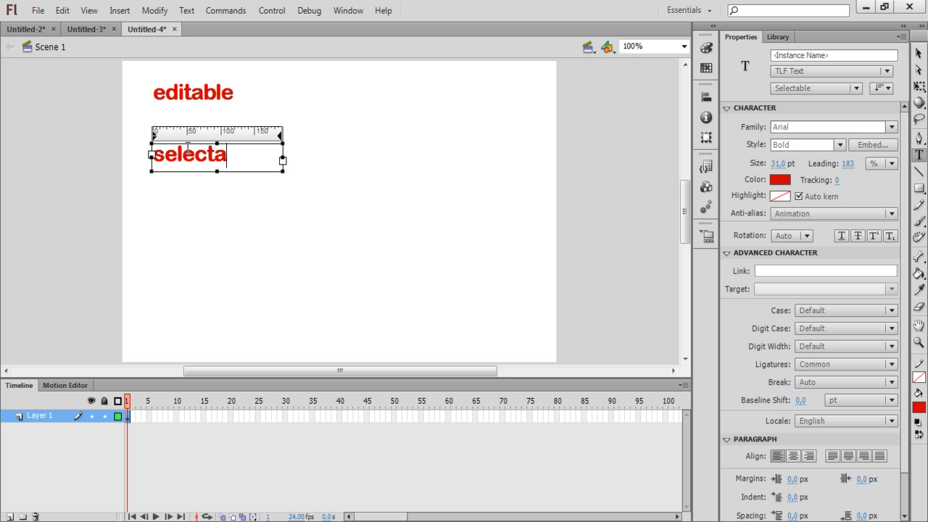
pyautogui.write('ble')
# - Add a third TLF text box below 'selectable', set to Read Only, reading 'read only'
pyautogui.moveTo(156, 218); pyautogui.dragTo(296, 248)
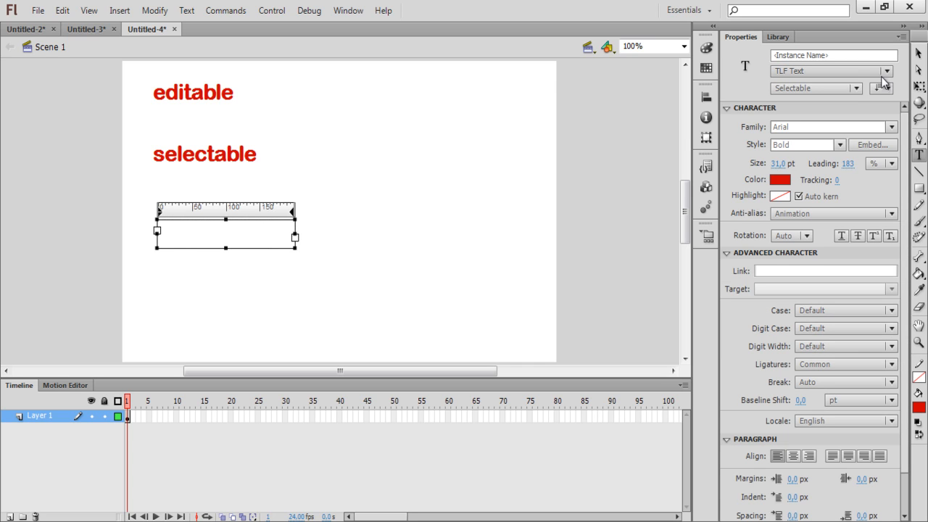
pyautogui.click(855, 89)
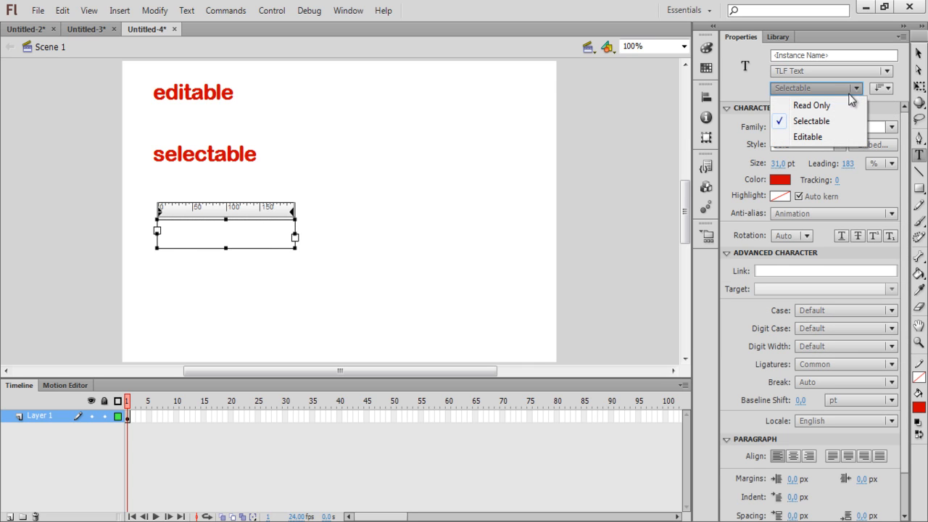
pyautogui.click(812, 105)
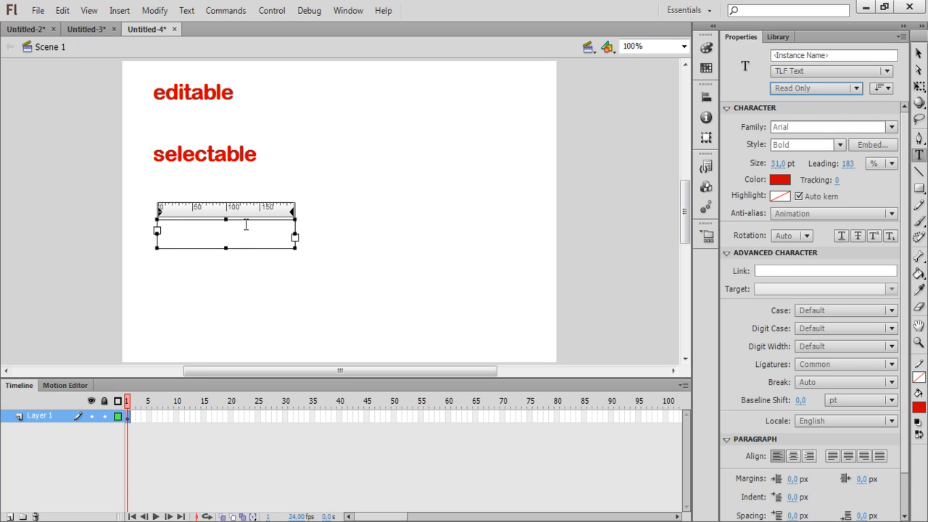
pyautogui.click(191, 229)
pyautogui.write('read only')
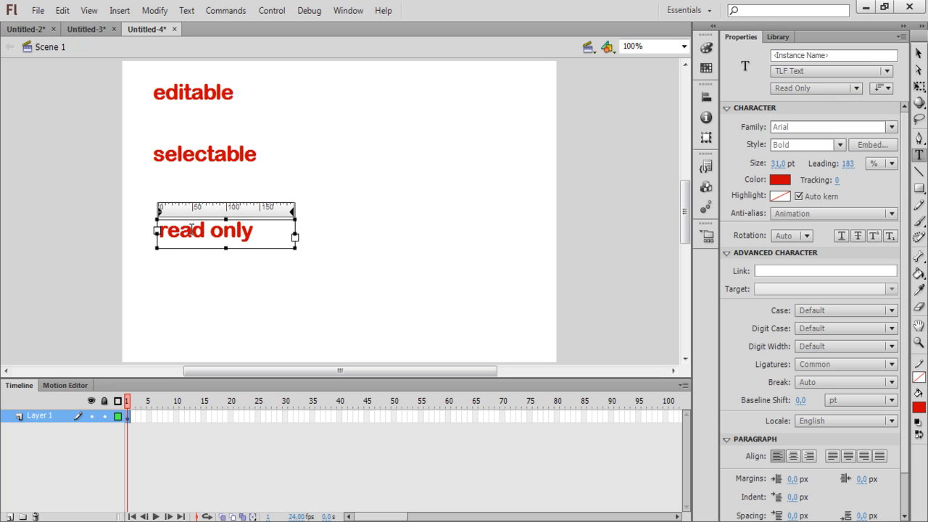
pyautogui.click(919, 54)
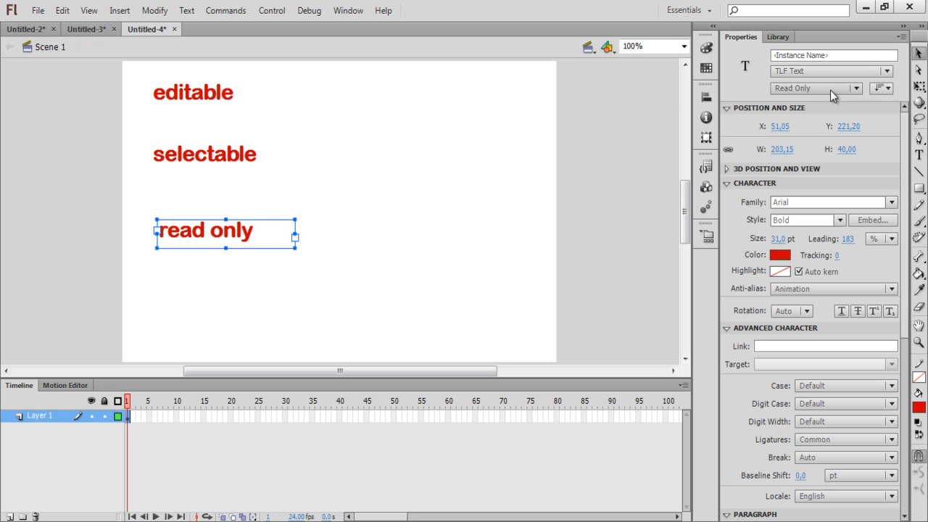
pyautogui.click(259, 167)
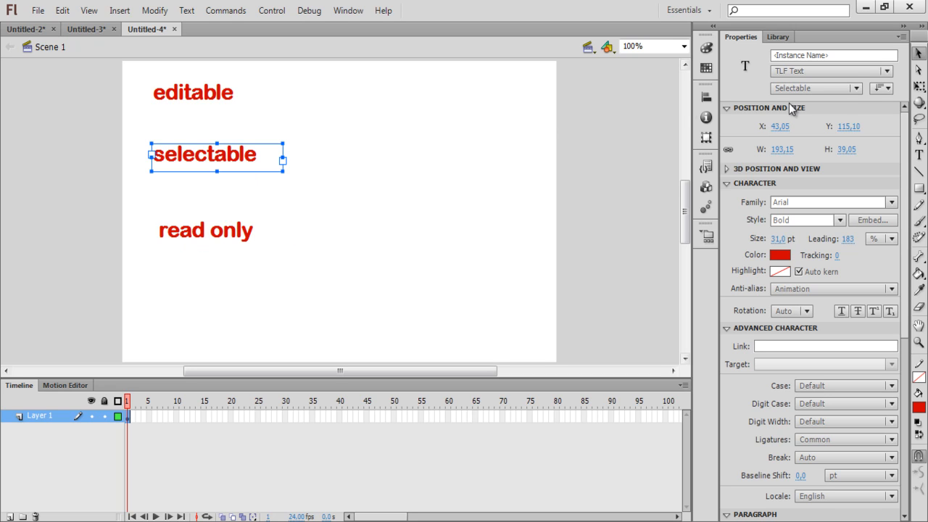
pyautogui.click(213, 90)
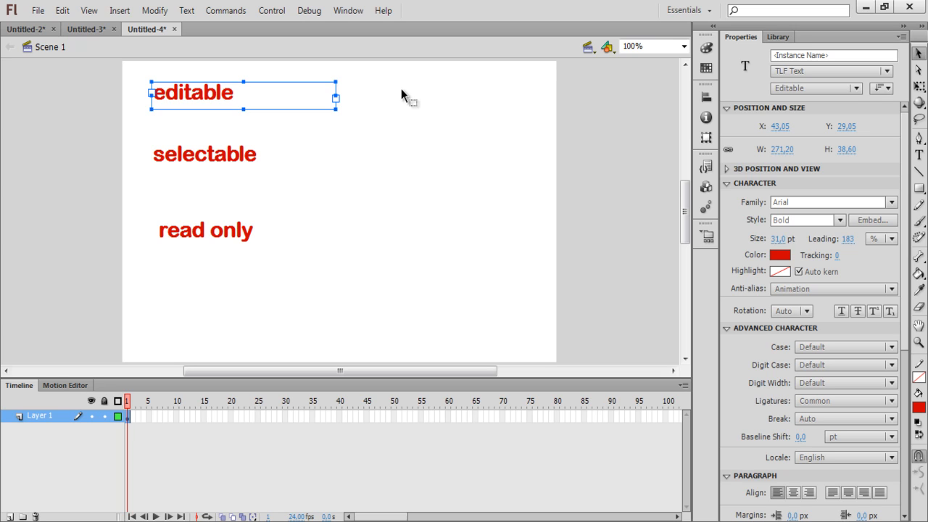
# - Test the movie and replace the editable field's text with 'ead360.com'
pyautogui.hotkey('ctrl', 'Return')
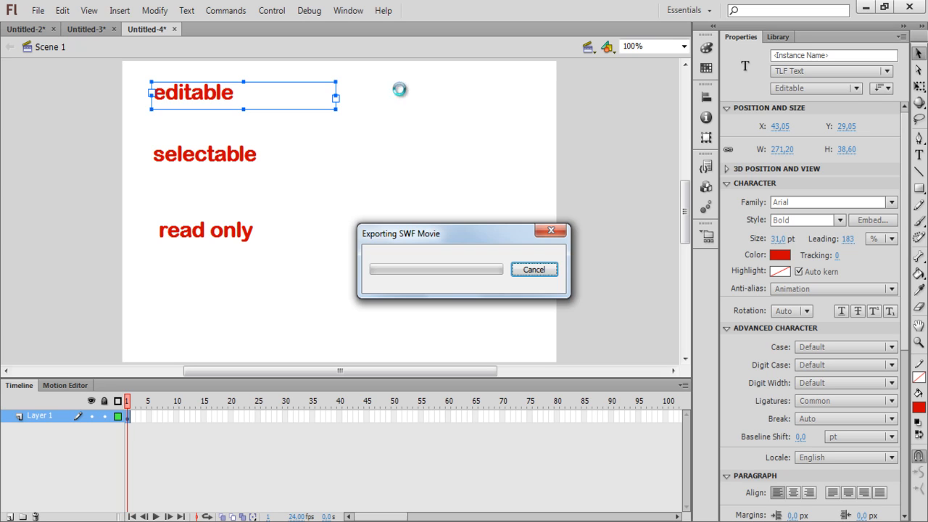
pyautogui.click(339, 158)
pyautogui.moveTo(354, 159); pyautogui.dragTo(276, 157)
pyautogui.write('ead')
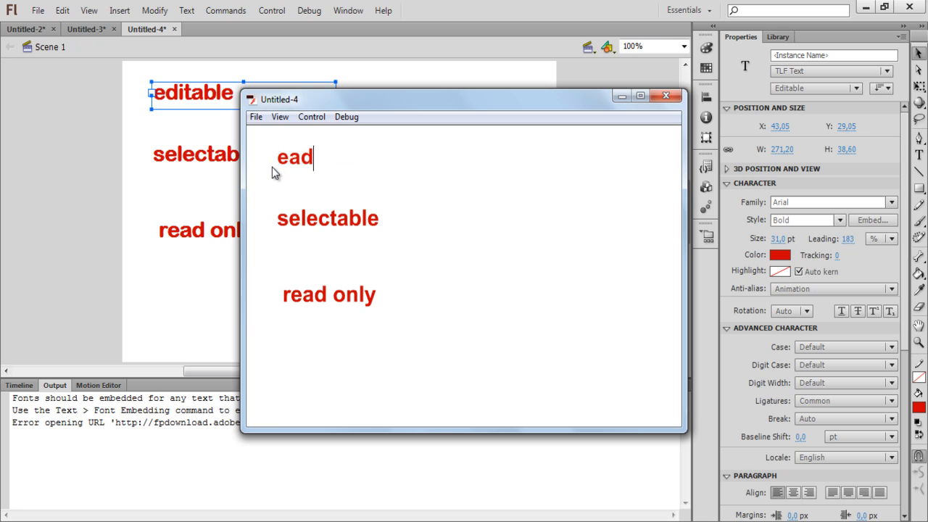
pyautogui.write('360.com')
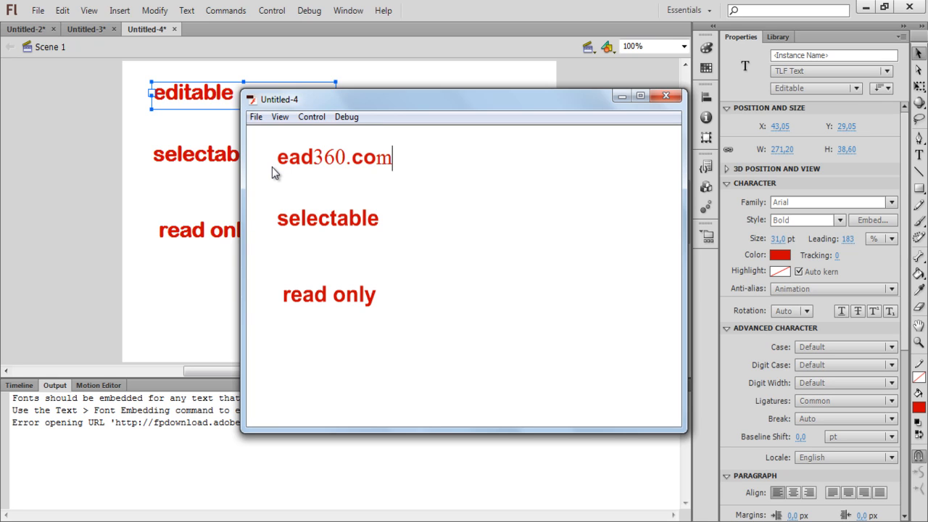
# - Highlight 'selectable', try selecting the read only text, then close the preview
pyautogui.moveTo(380, 221); pyautogui.dragTo(259, 228)
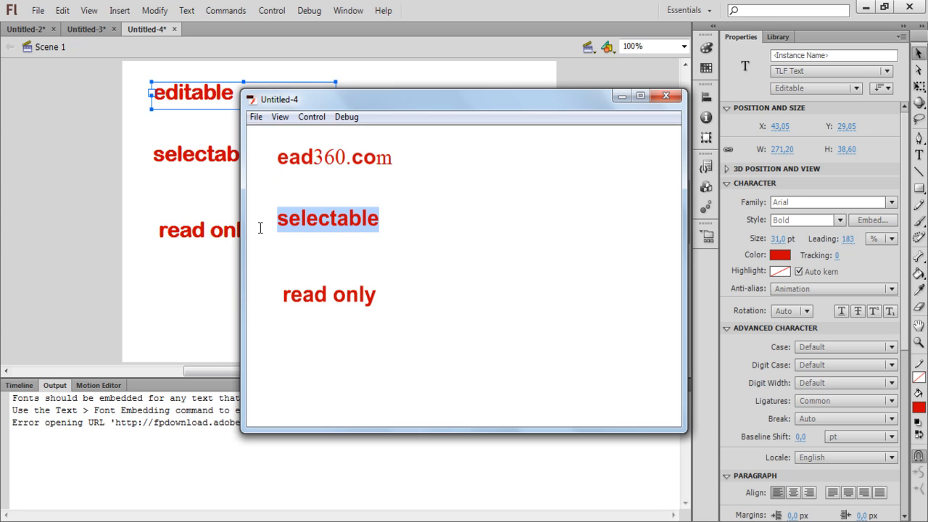
pyautogui.click(351, 298)
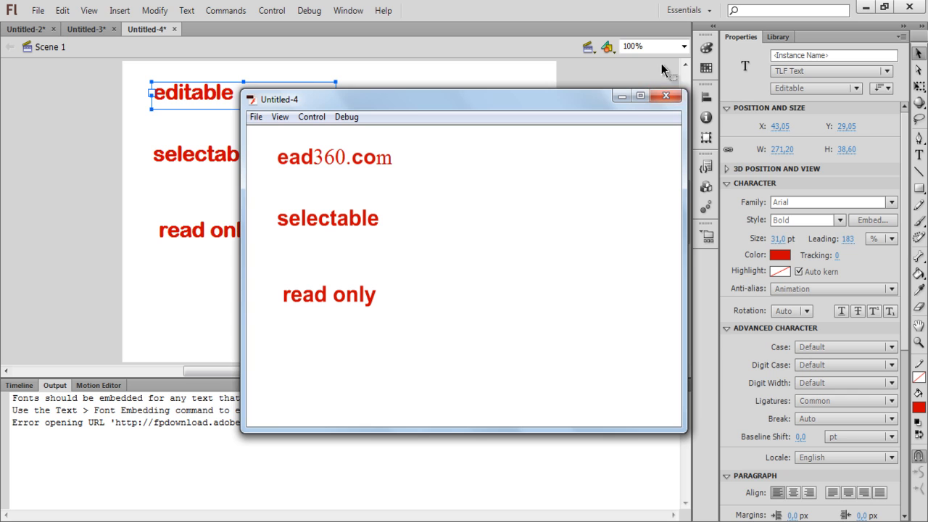
pyautogui.click(667, 97)
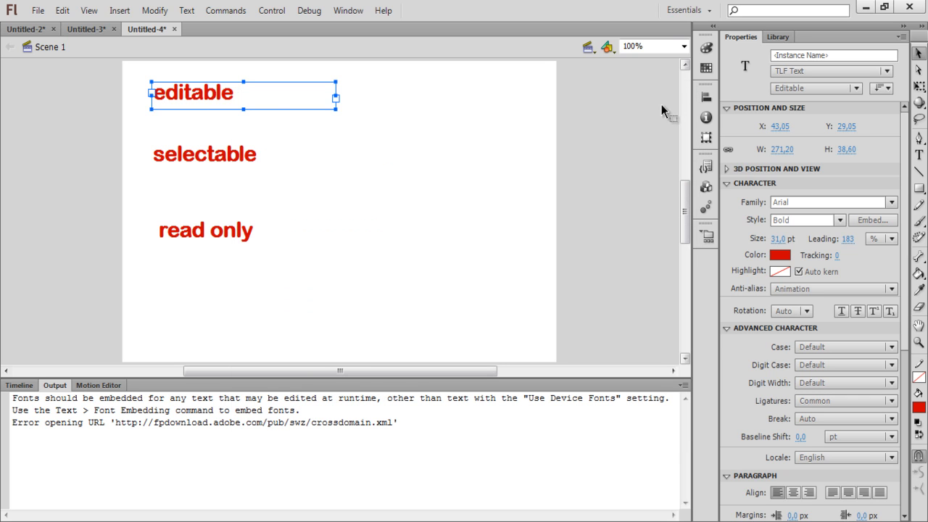